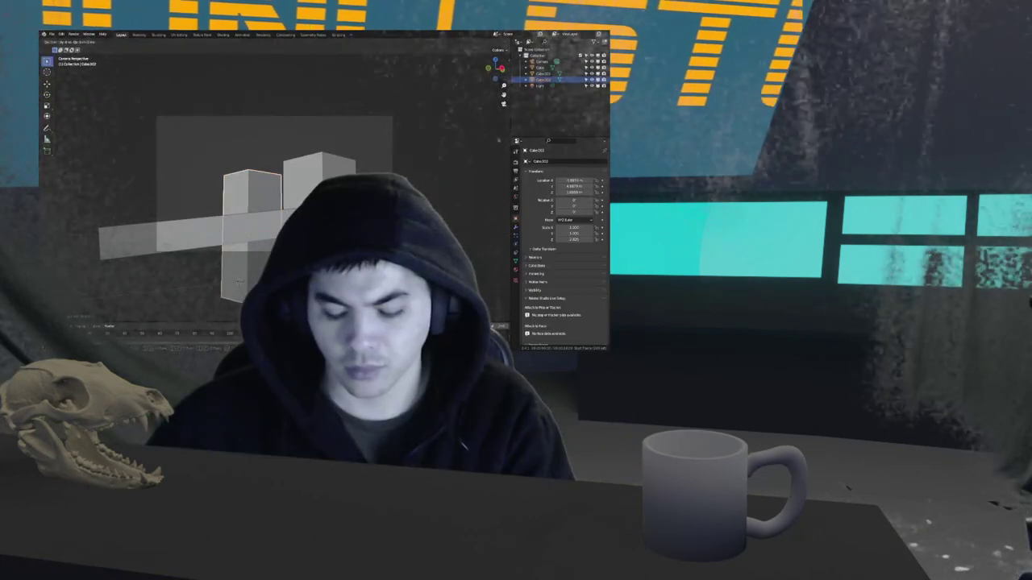
# Confirm the cube's leftward move, then lower it along Z until it intersects the long block.
pyautogui.press('Return')
pyautogui.press('g')
pyautogui.press('z')
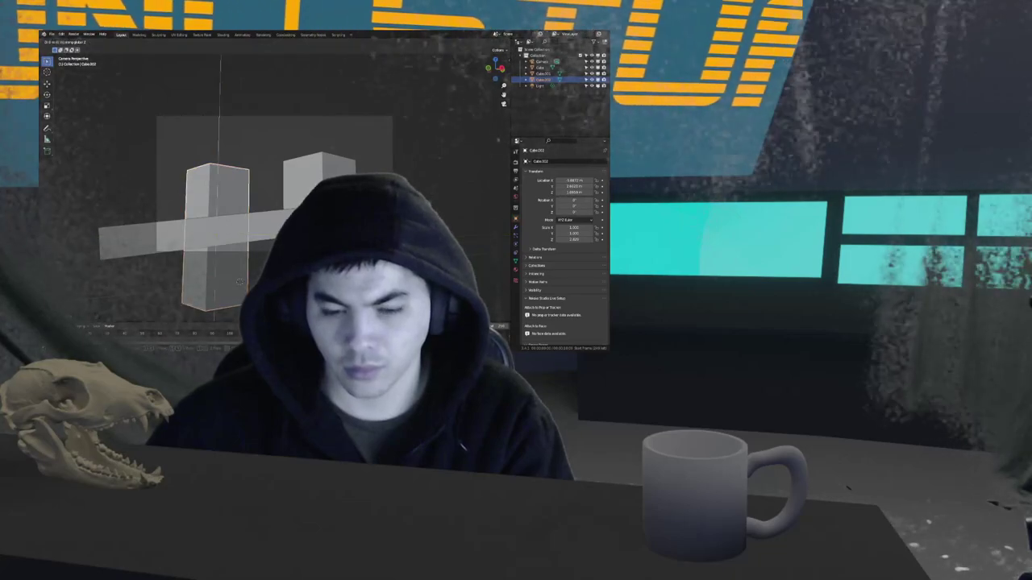
pyautogui.press('Return')
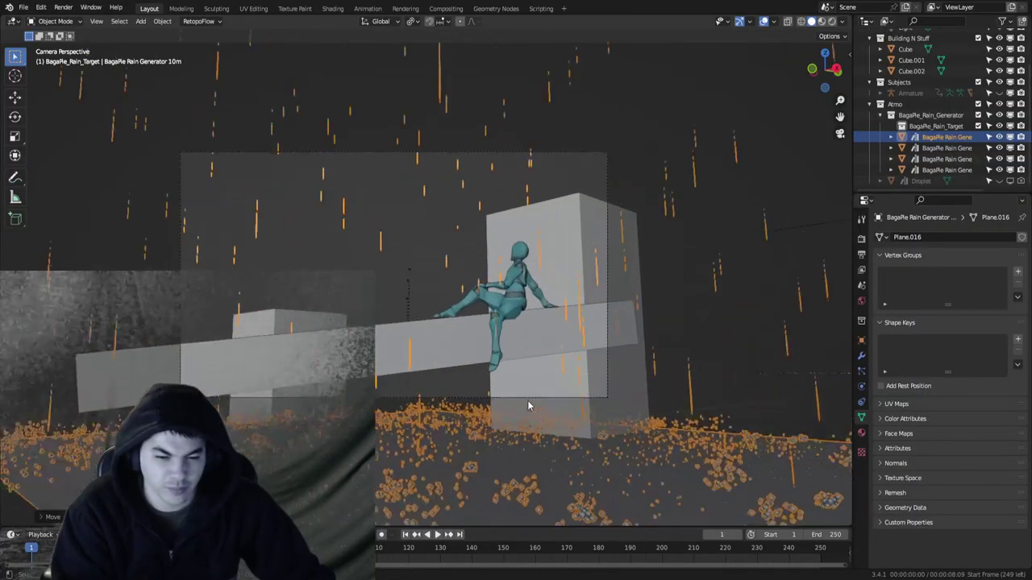
# Play the rain animation, reset to frame 1, deselect everything and select the Alpha_Surface mesh.
pyautogui.scroll(1, 528, 406)
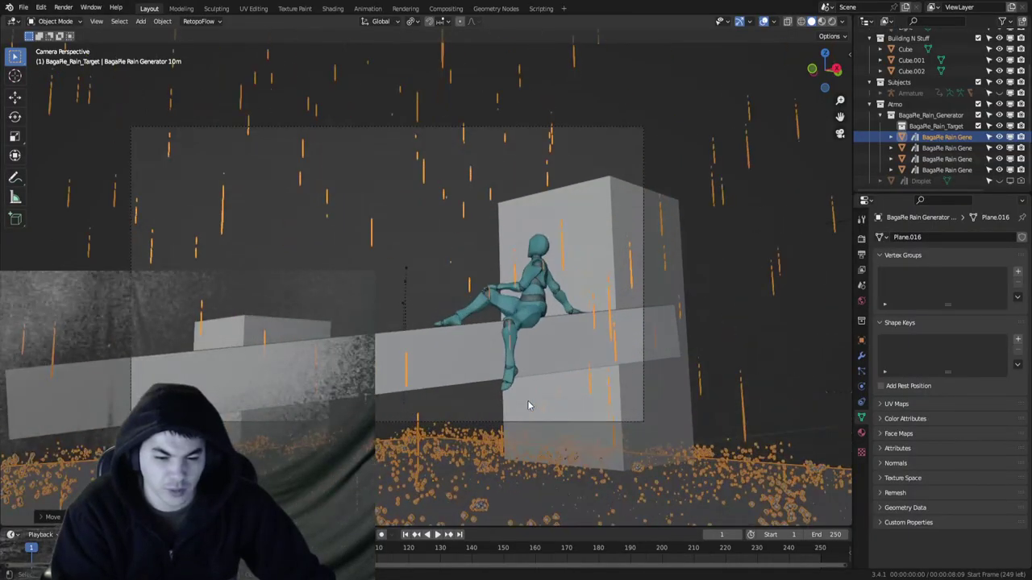
pyautogui.press('space')
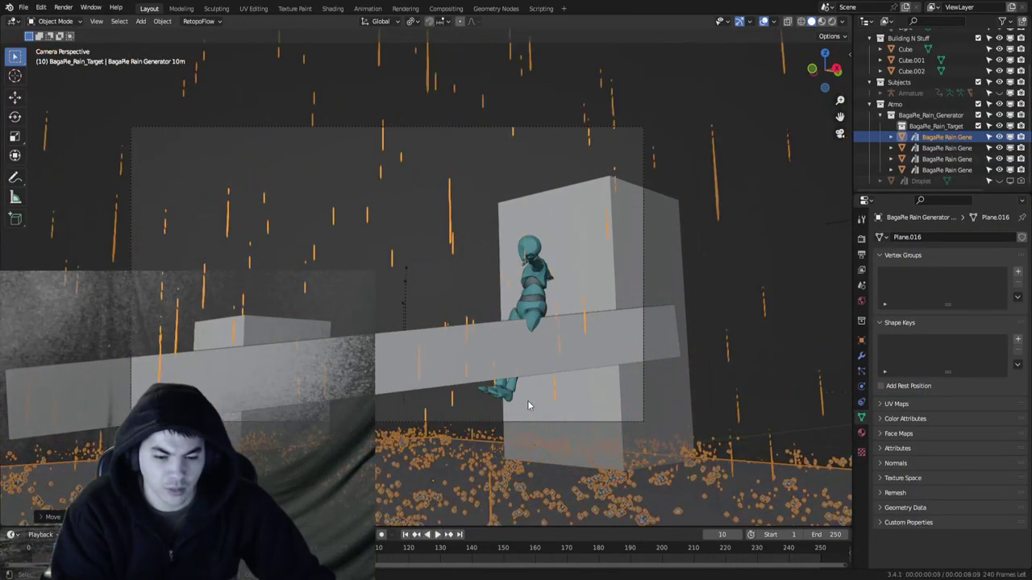
pyautogui.press('Escape')
pyautogui.hotkey('alt', 'a')
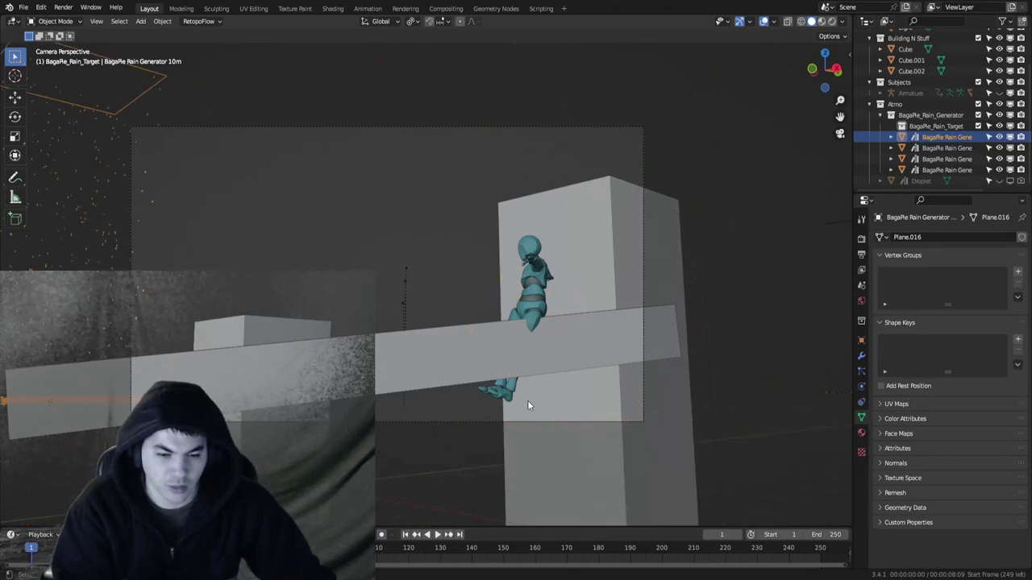
pyautogui.click(534, 311)
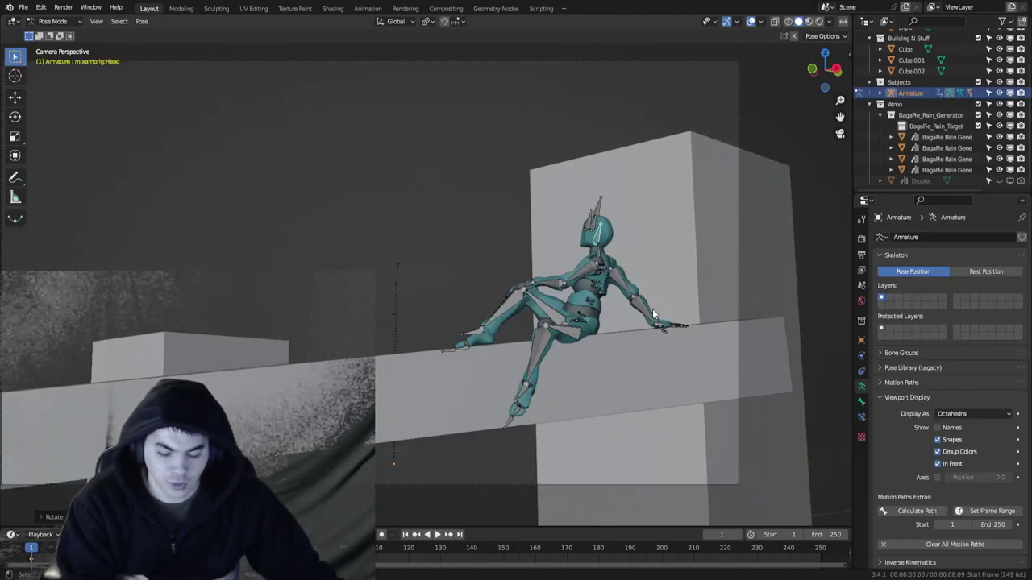
# Select all the mannequin's bones, clear their rotation, and play back to check the pose.
pyautogui.press('a')
pyautogui.hotkey('alt', 'a')
pyautogui.press('a')
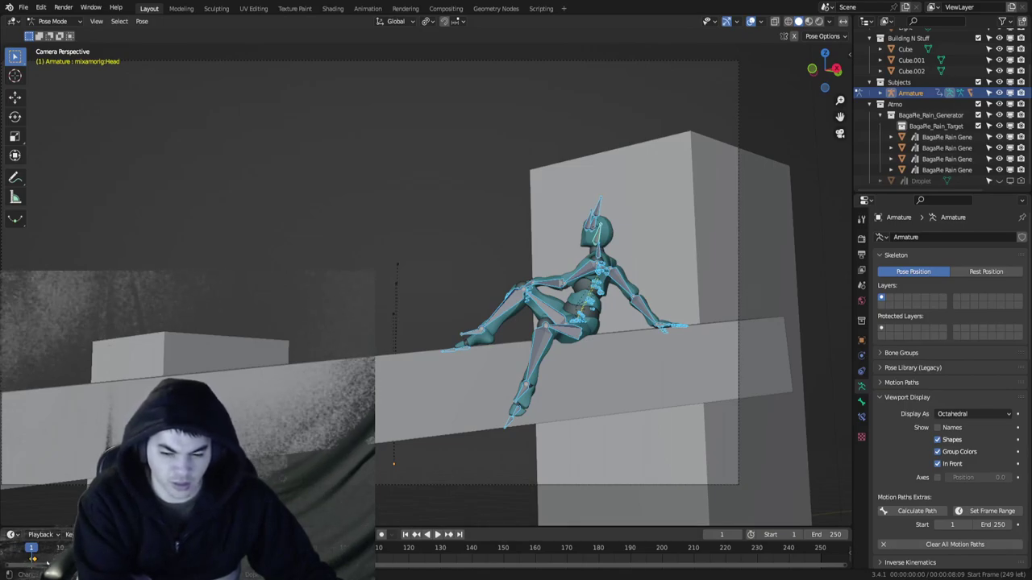
pyautogui.scroll(2, 47, 563)
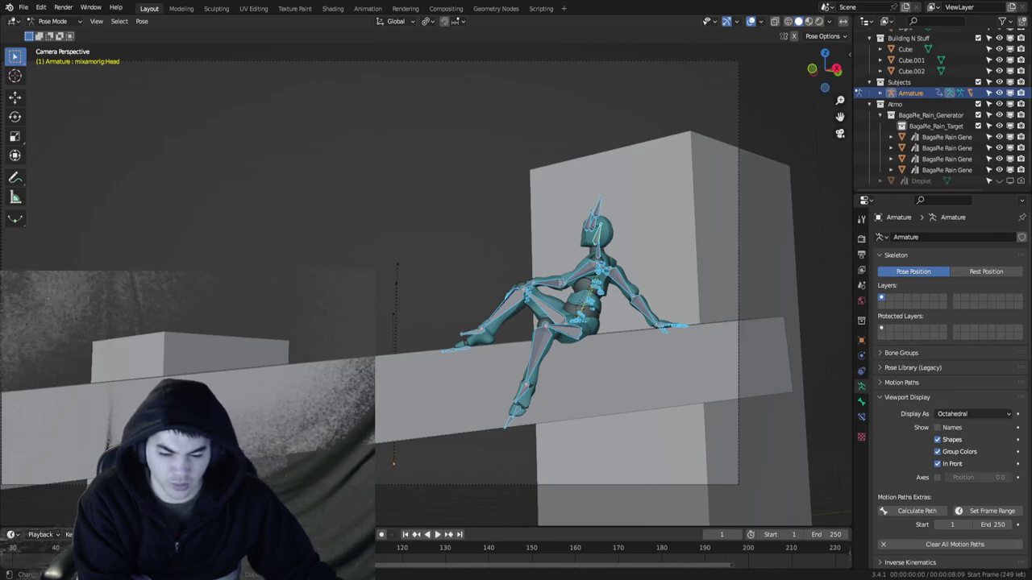
pyautogui.keyDown('ctrl'); pyautogui.scroll(5, 47, 564); pyautogui.keyUp('ctrl')
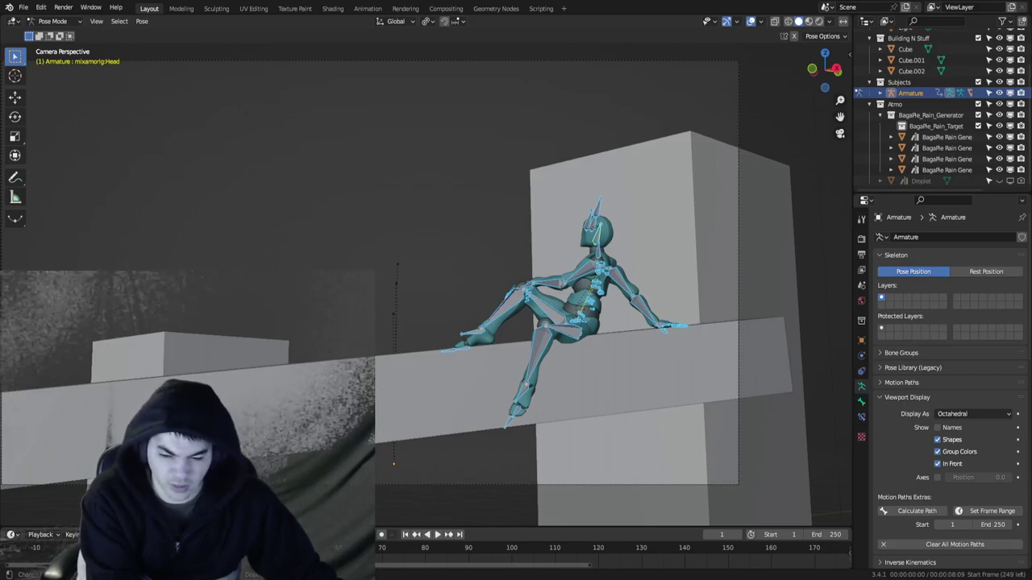
pyautogui.hotkey('alt', 'r')
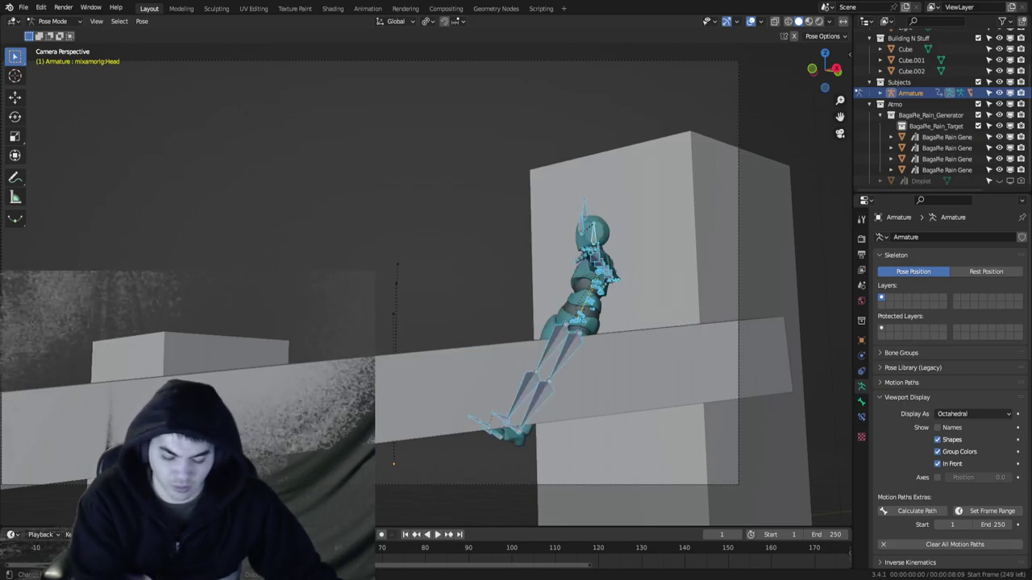
pyautogui.press('space')
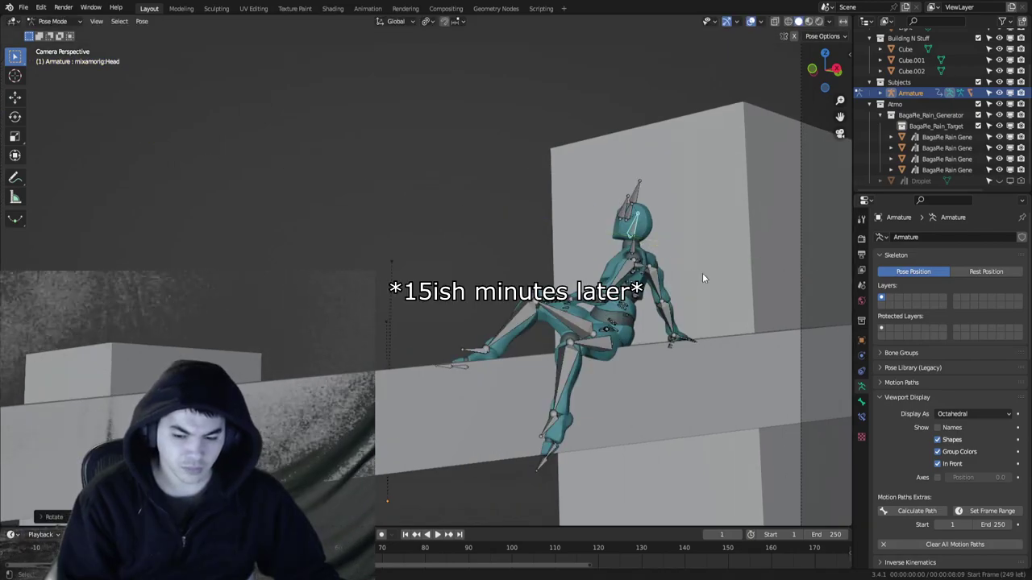
# Insert Location, Rotation & Scale keyframes on all the mannequin's bones.
pyautogui.press('a')
pyautogui.press('i')
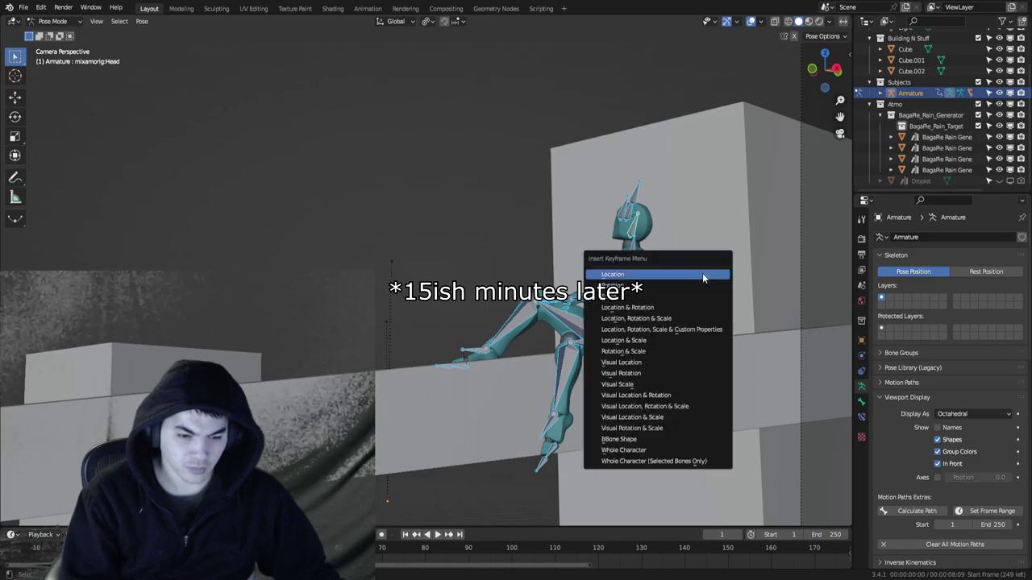
pyautogui.click(677, 322)
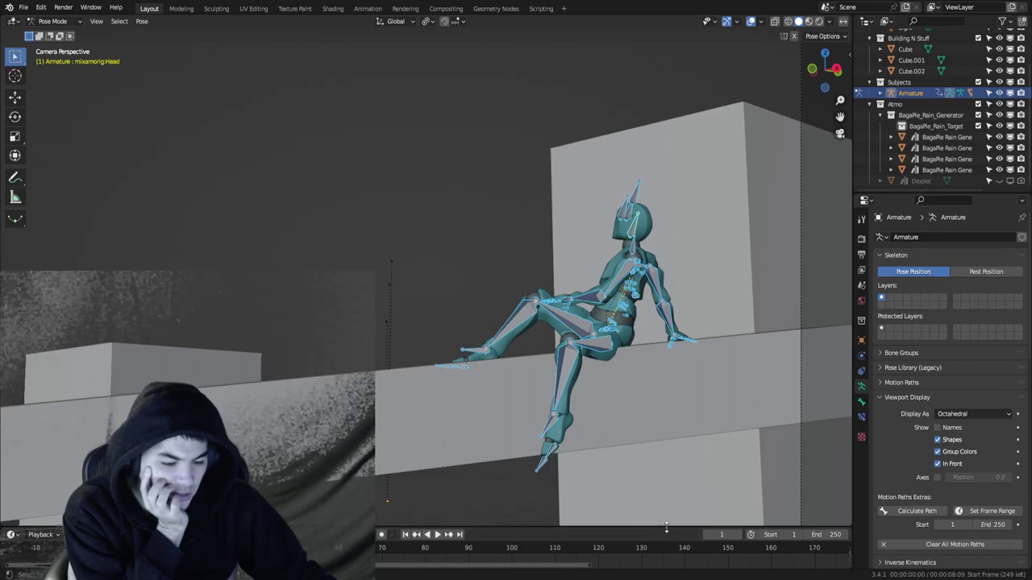
# Save the seated pose as a pose asset from the enlarged timeline's sidebar.
pyautogui.moveTo(671, 440); pyautogui.dragTo(678, 429)
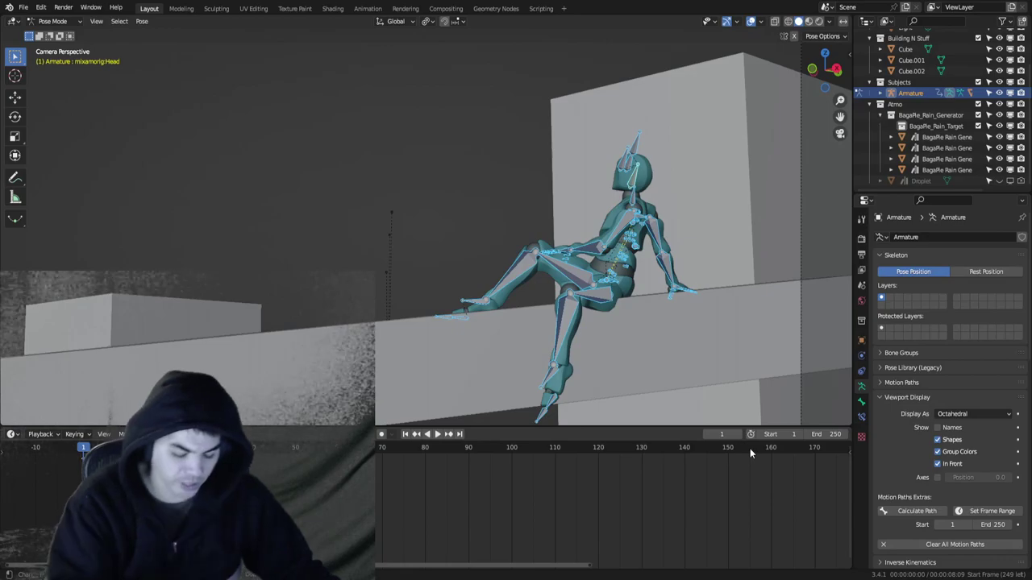
pyautogui.press('n')
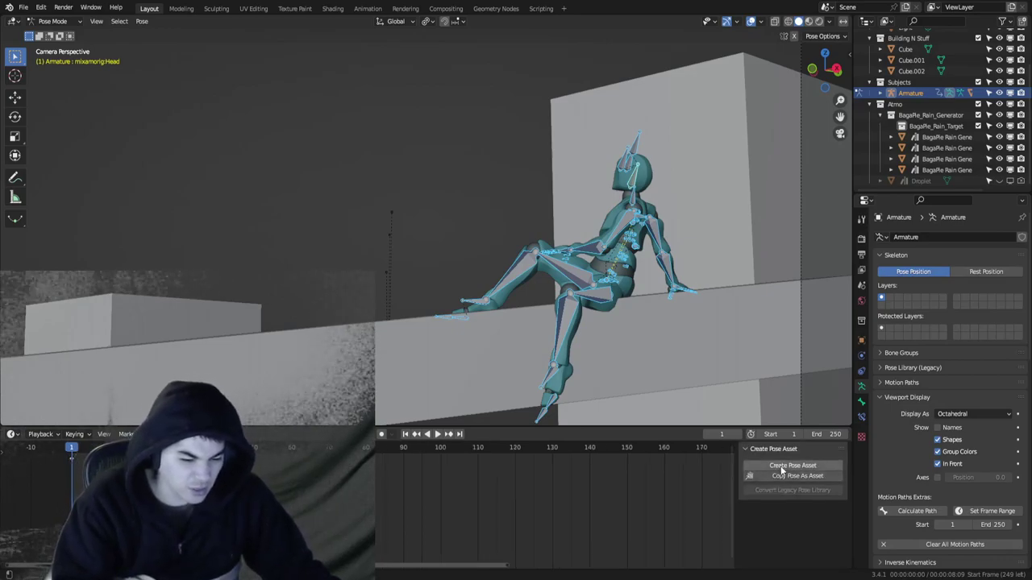
pyautogui.click(780, 467)
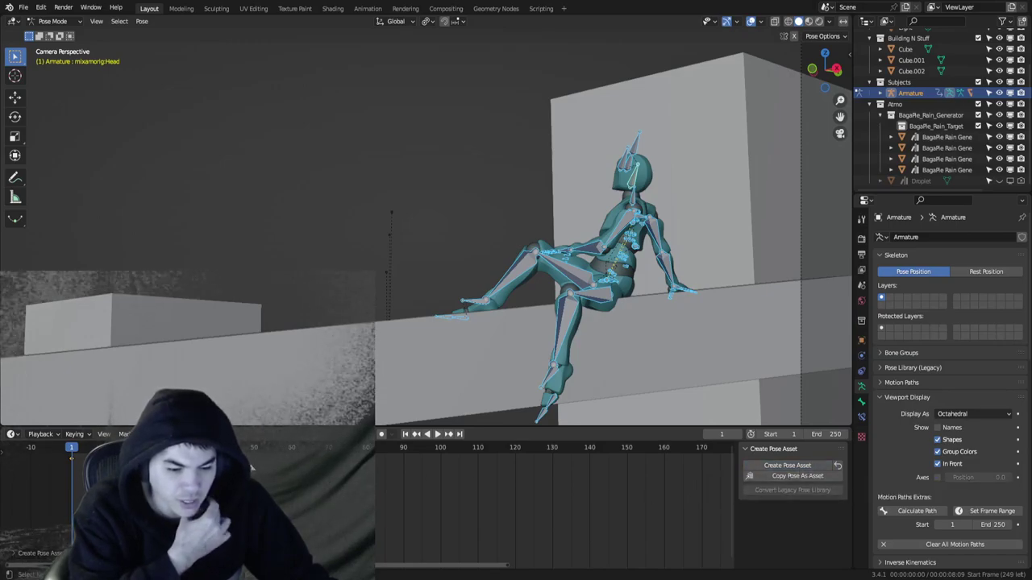
# Deselect the bones and show the Pose Library with the saved seated pose in the sidebar.
pyautogui.hotkey('alt', 'a')
pyautogui.click(847, 55)
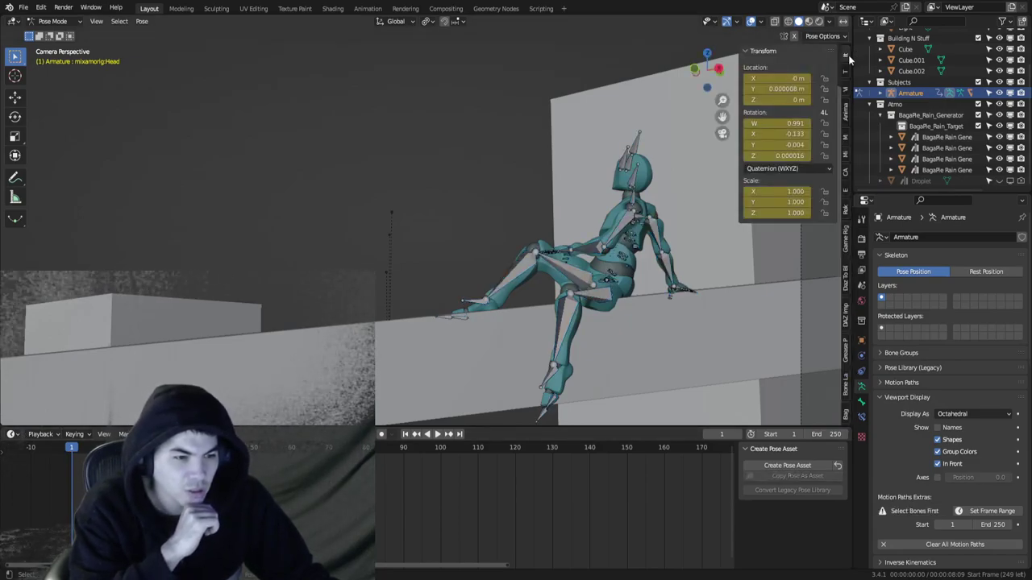
pyautogui.click(844, 112)
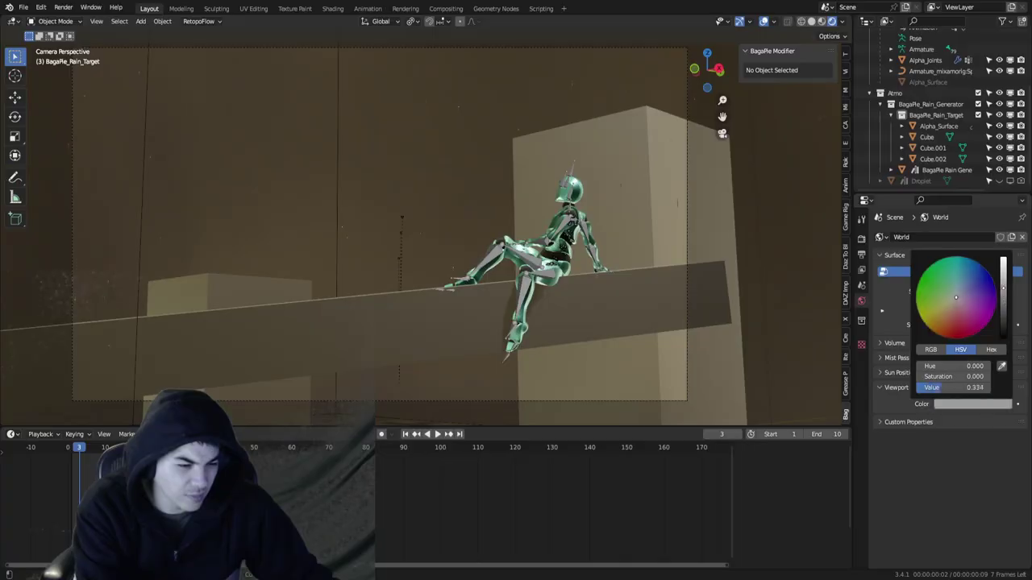
# Brighten the World viewport display colour, collapse that panel, and play the rain animation.
pyautogui.moveTo(1008, 306); pyautogui.dragTo(1007, 318)
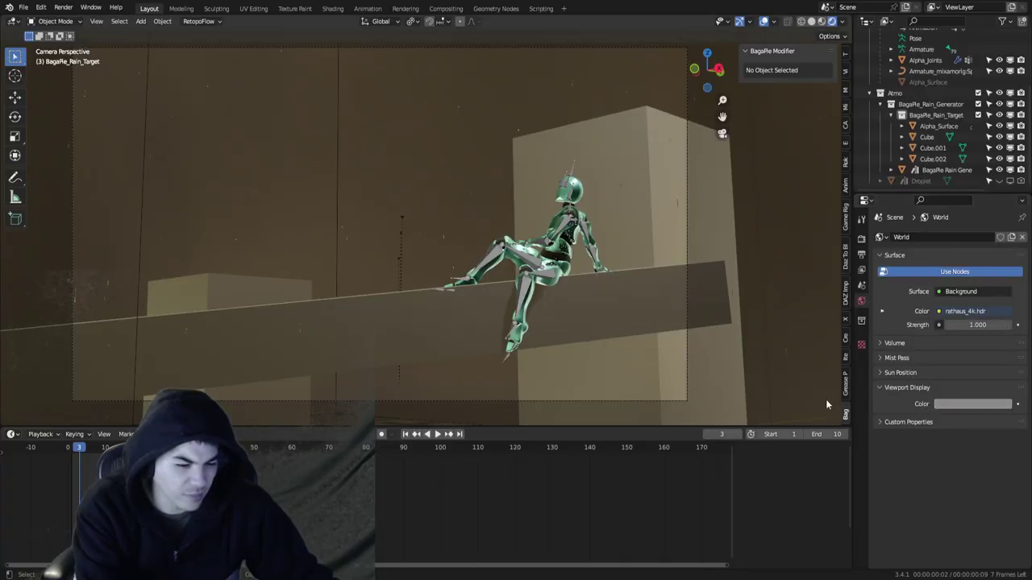
pyautogui.click(906, 387)
pyautogui.click(436, 434)
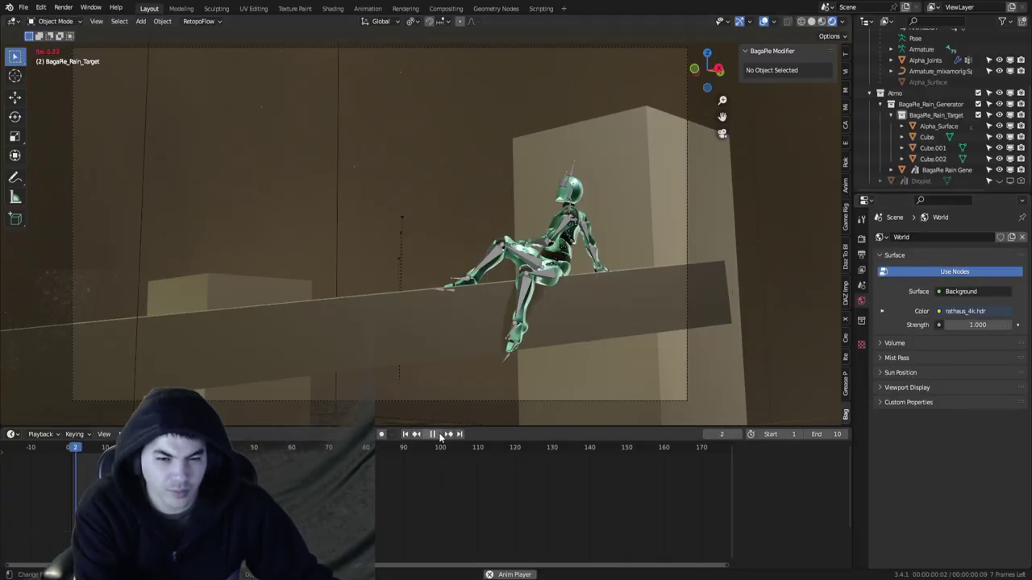
pyautogui.scroll(-3, 914, 440)
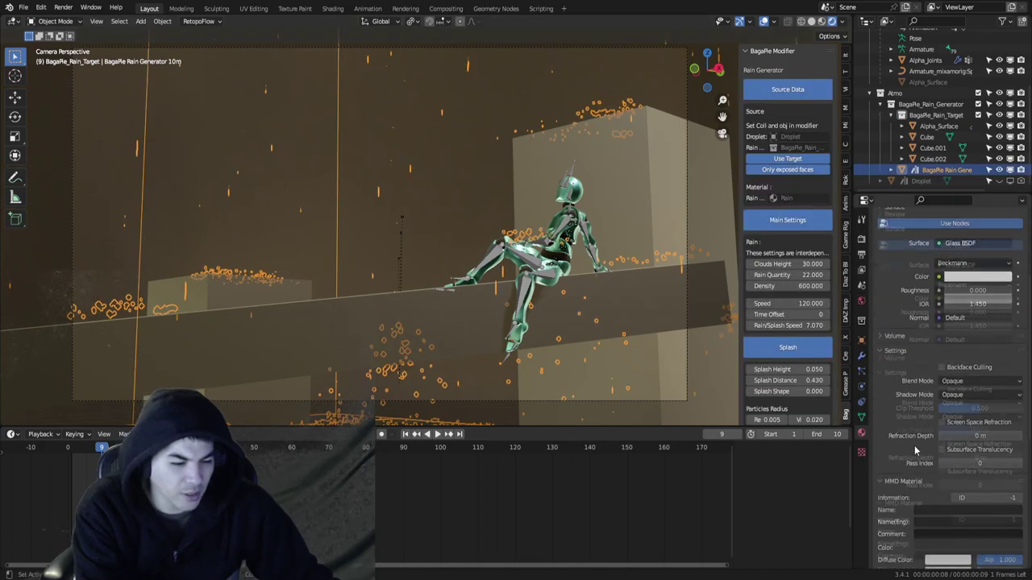
# In the Shading workspace, reposition the Rain material's Glass BSDF node.
pyautogui.click(332, 8)
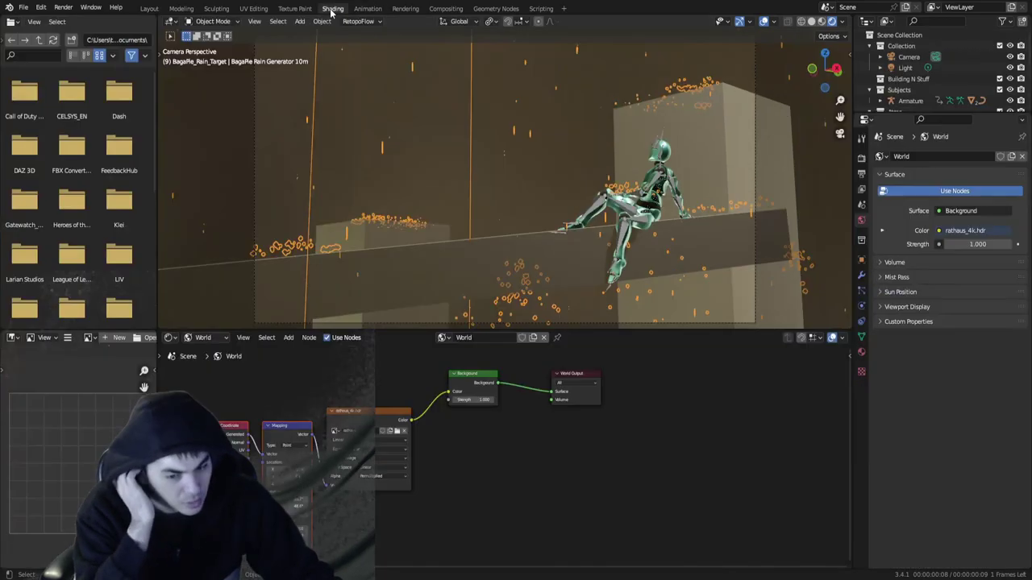
pyautogui.moveTo(487, 414); pyautogui.dragTo(459, 415)
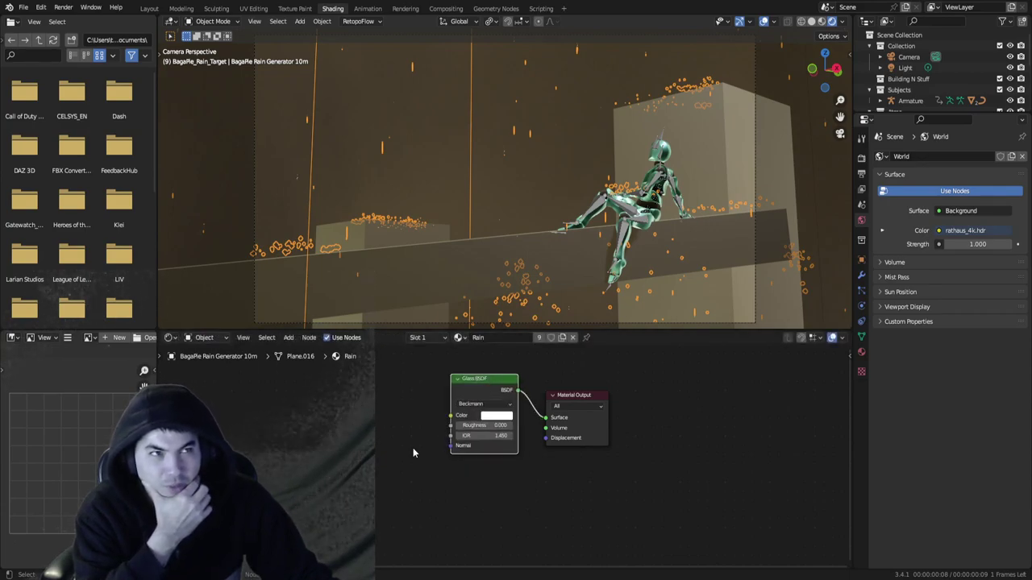
# Switch back to the Layout workspace with the Rain material's Glass BSDF settings in view.
pyautogui.click(149, 8)
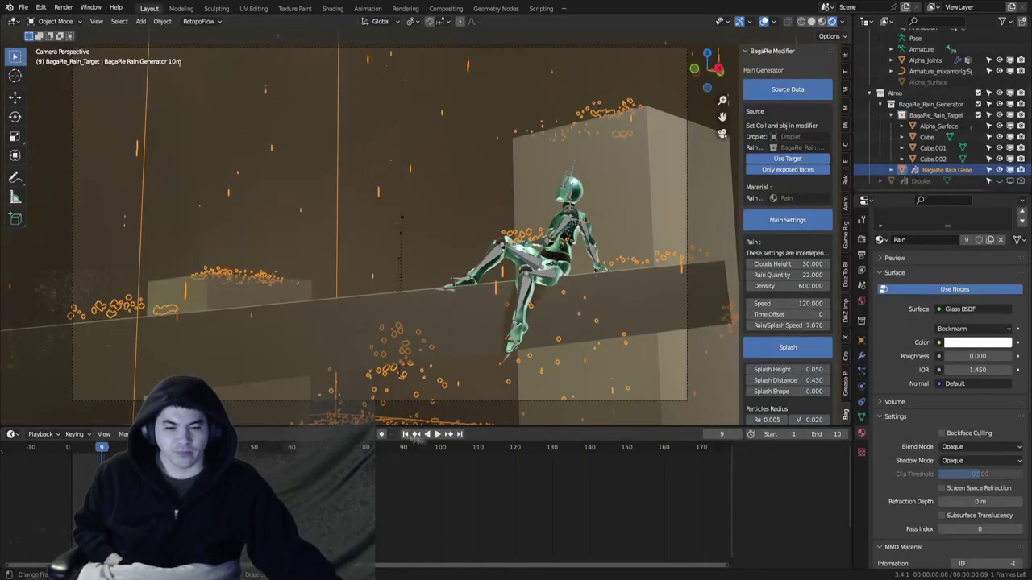